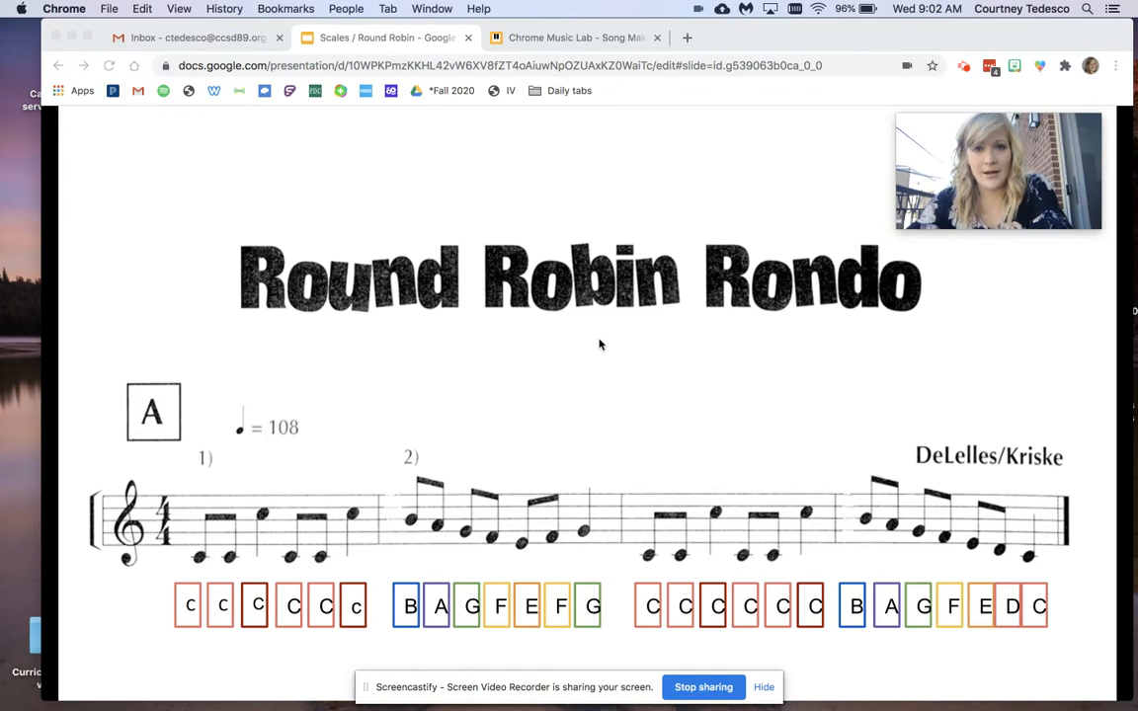
Compare the Song Maker grid with the notation on the Round Robin Rondo slide, ending back in Song Maker.
click(576, 40)
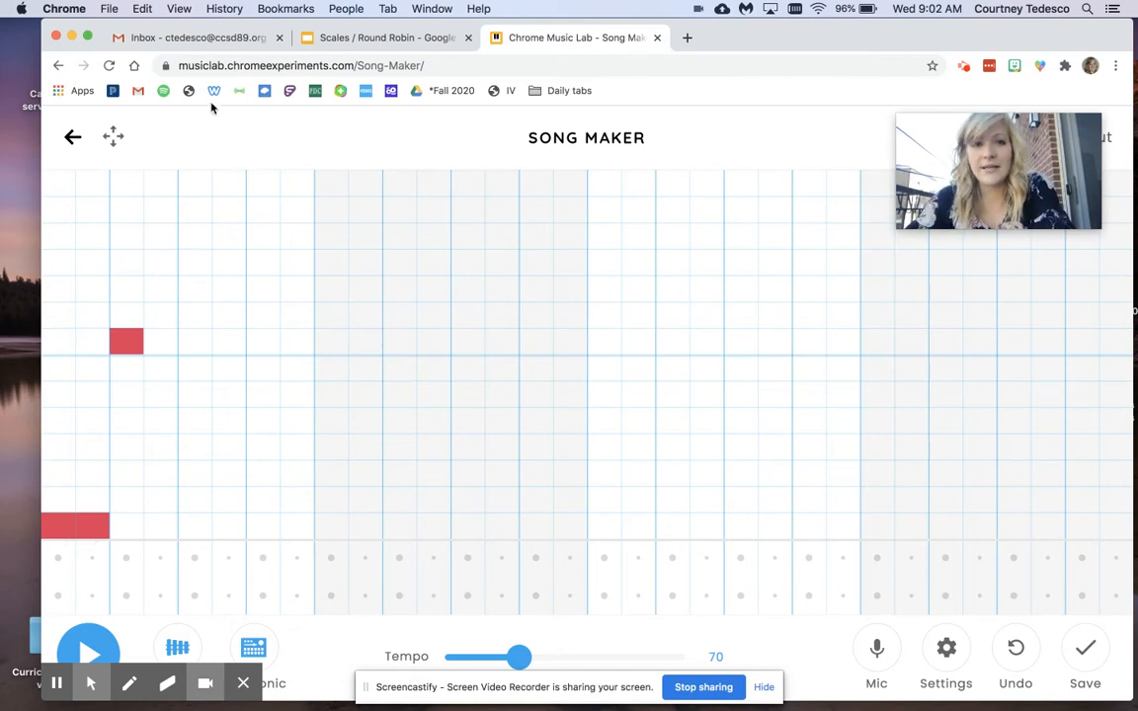
click(336, 37)
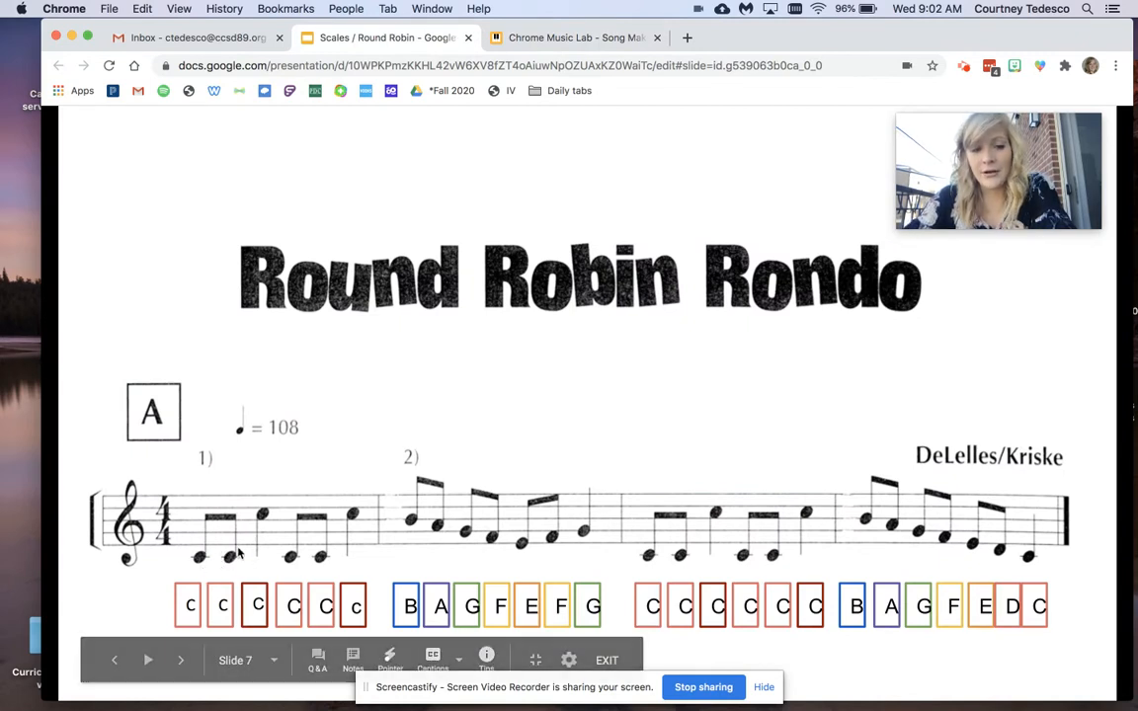
click(542, 38)
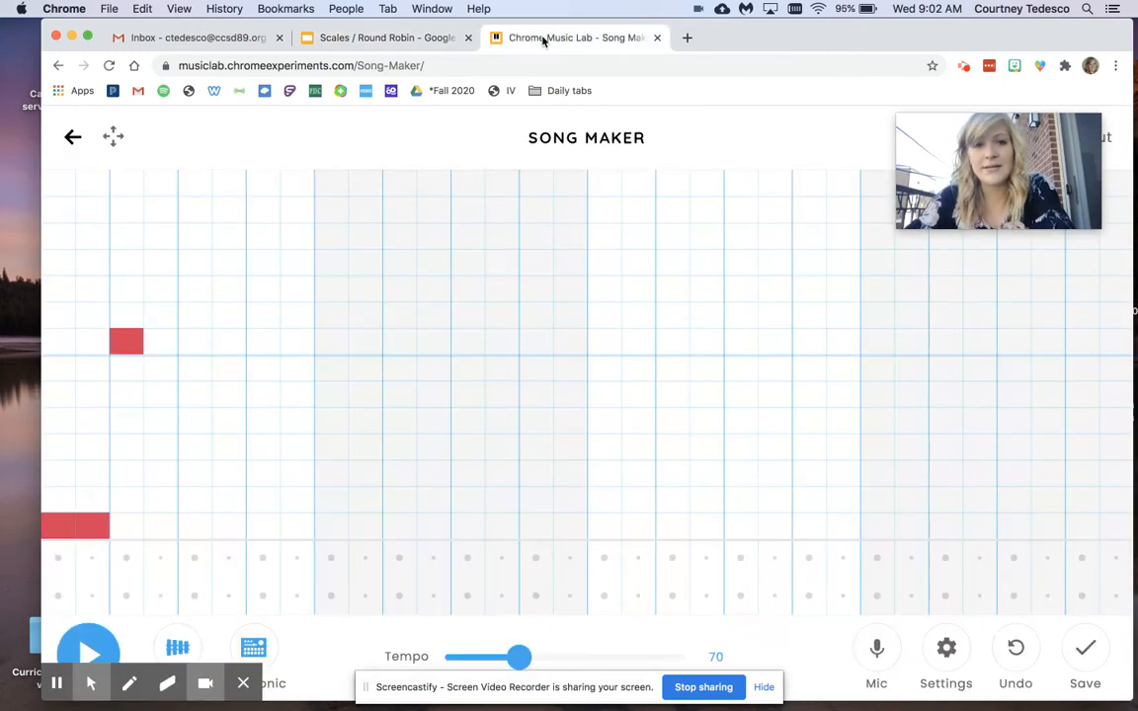
Clear the two low C notes and the high C note from the first two beats of the grid.
click(68, 528)
click(82, 529)
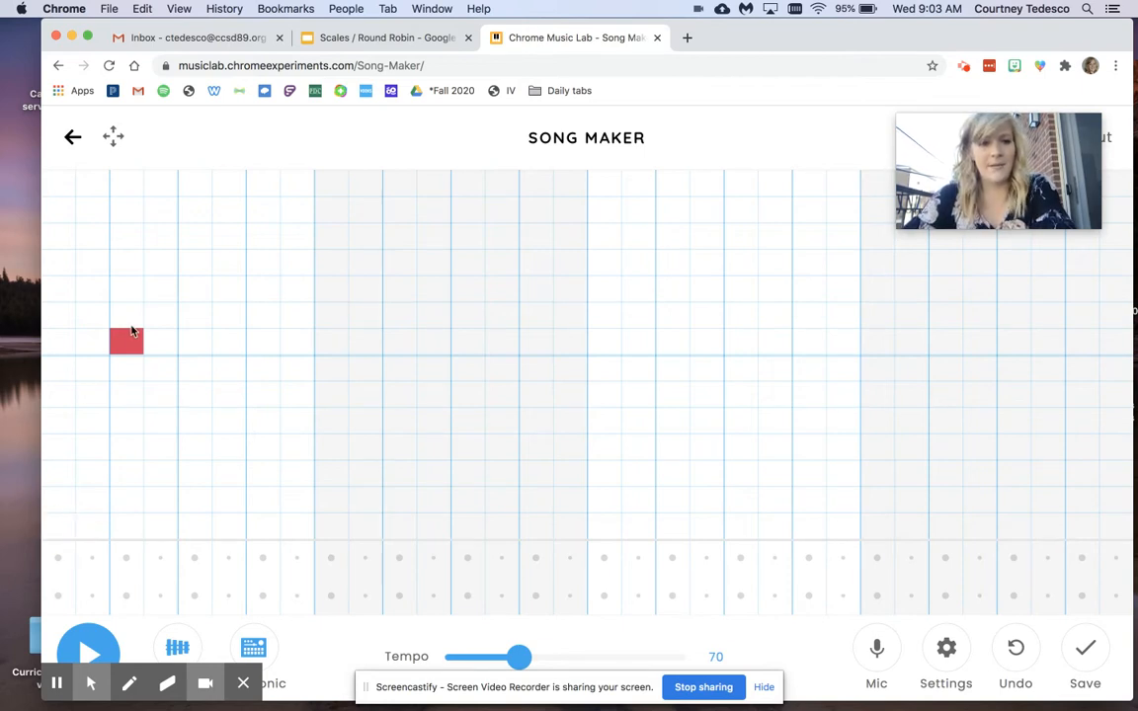
click(130, 326)
click(127, 335)
click(126, 318)
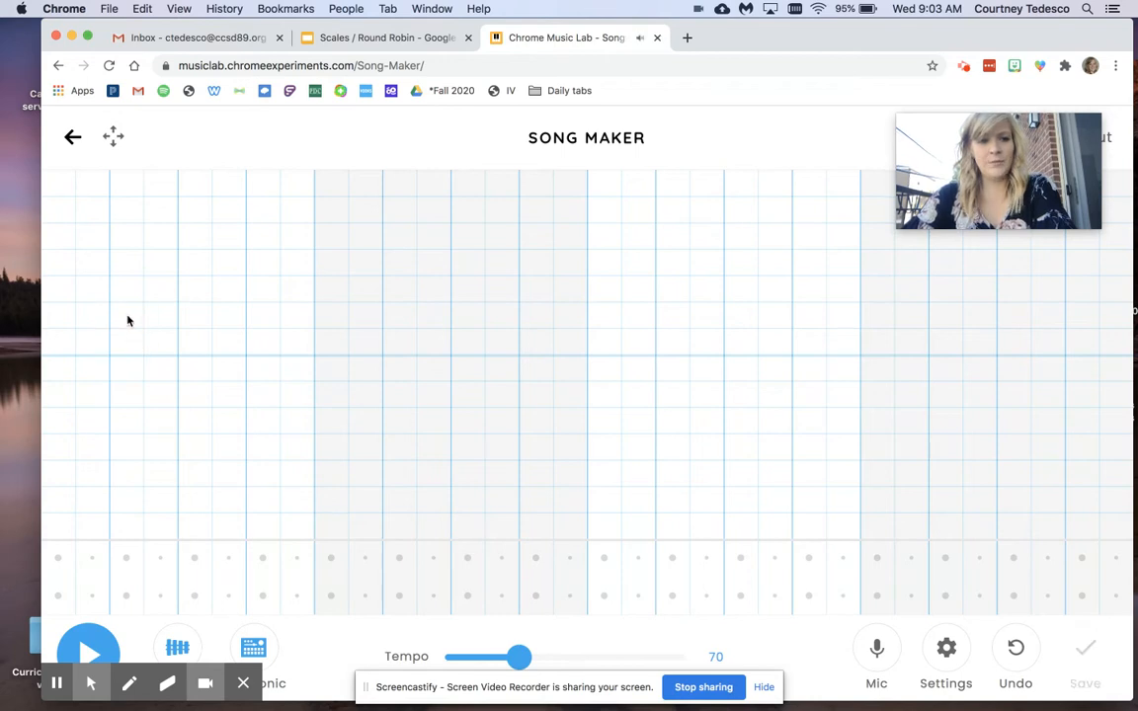
Place two low C eighth notes on beat 1 and a high C on beat 2 of the first measure.
click(71, 529)
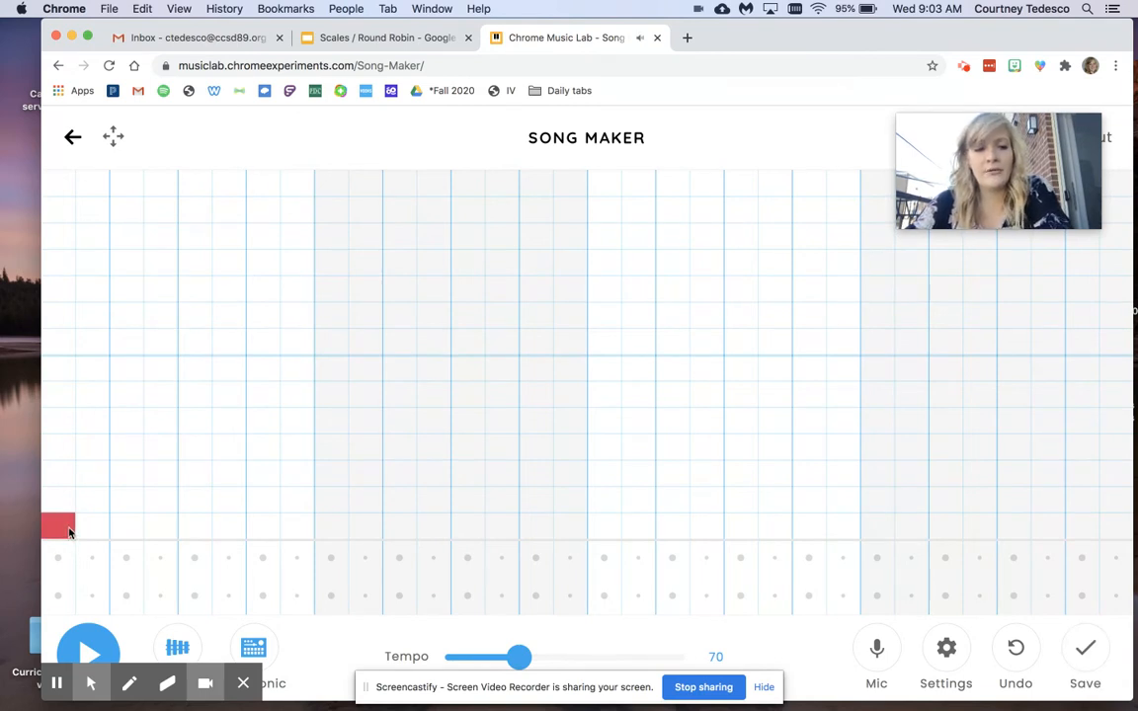
click(86, 528)
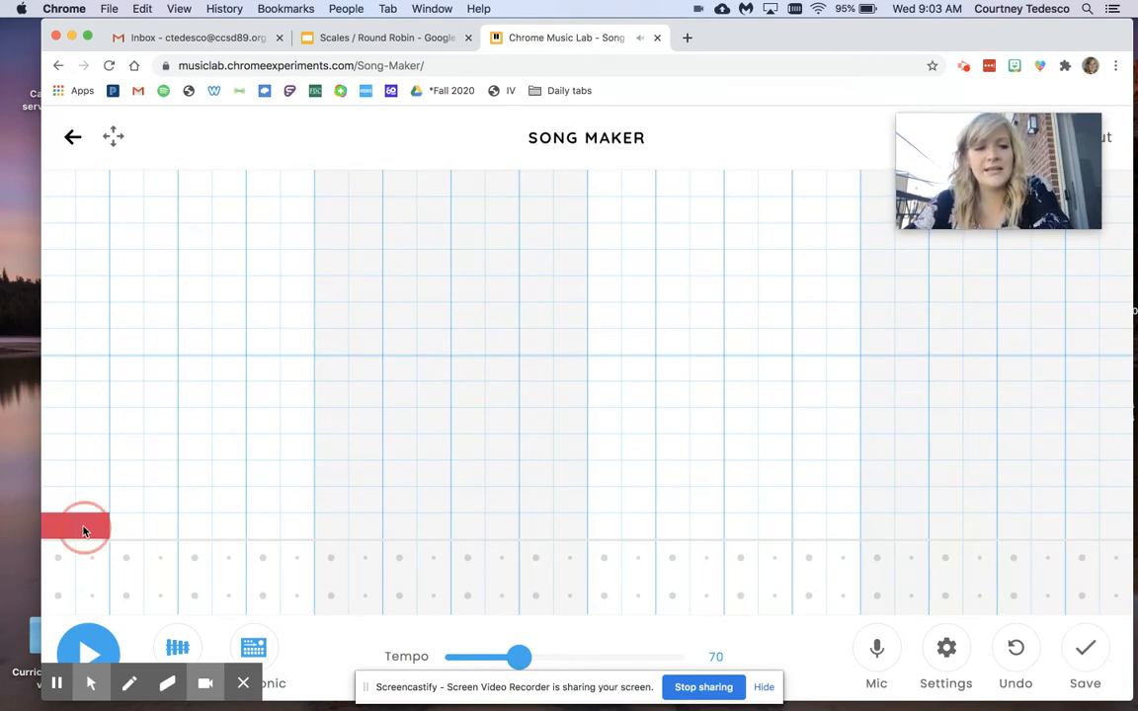
click(134, 346)
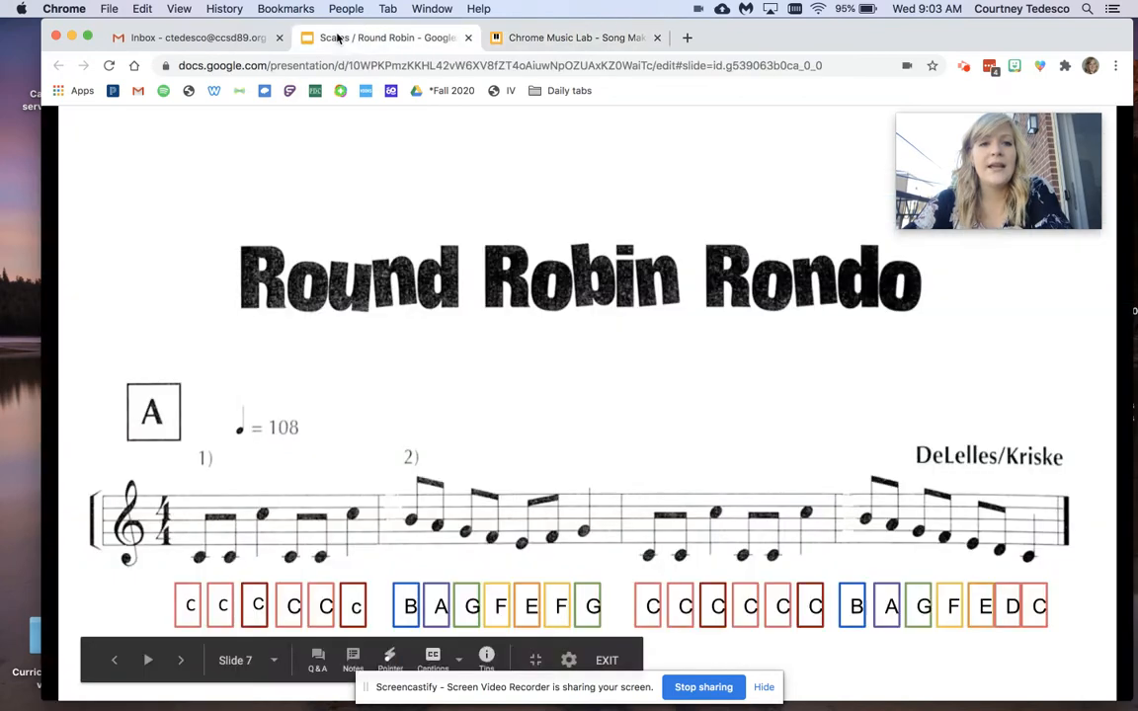
Check the first measure on the Round Robin Rondo slide and try extending the high C into the following Song Maker square.
click(303, 35)
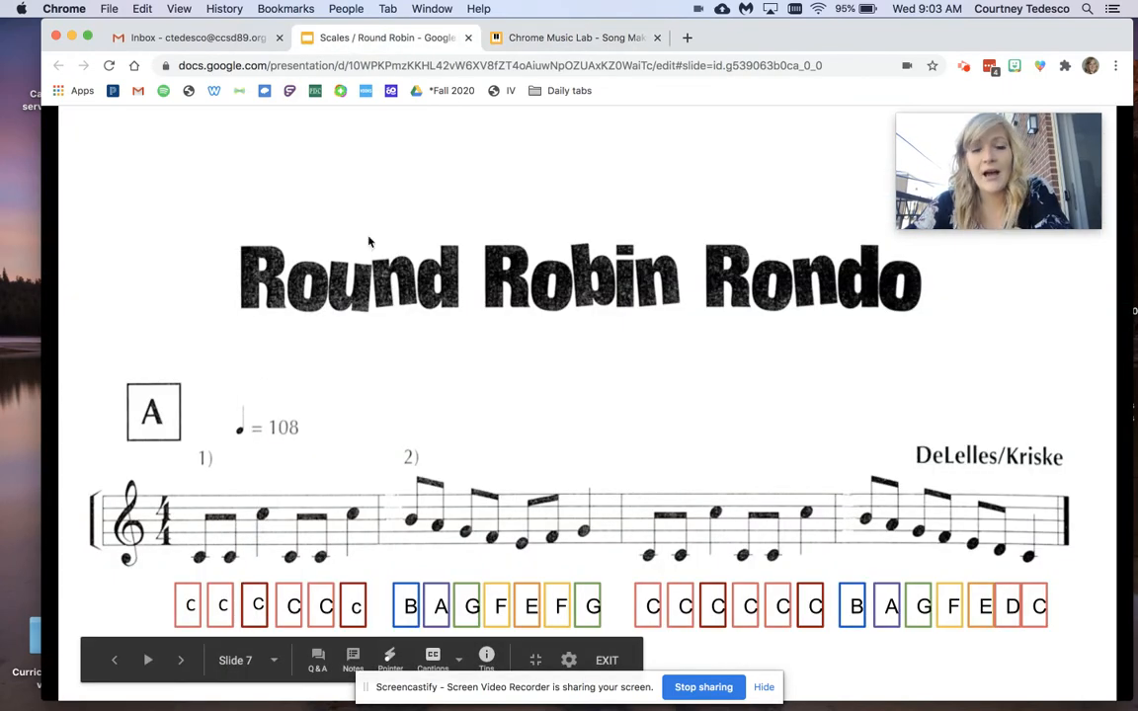
click(561, 40)
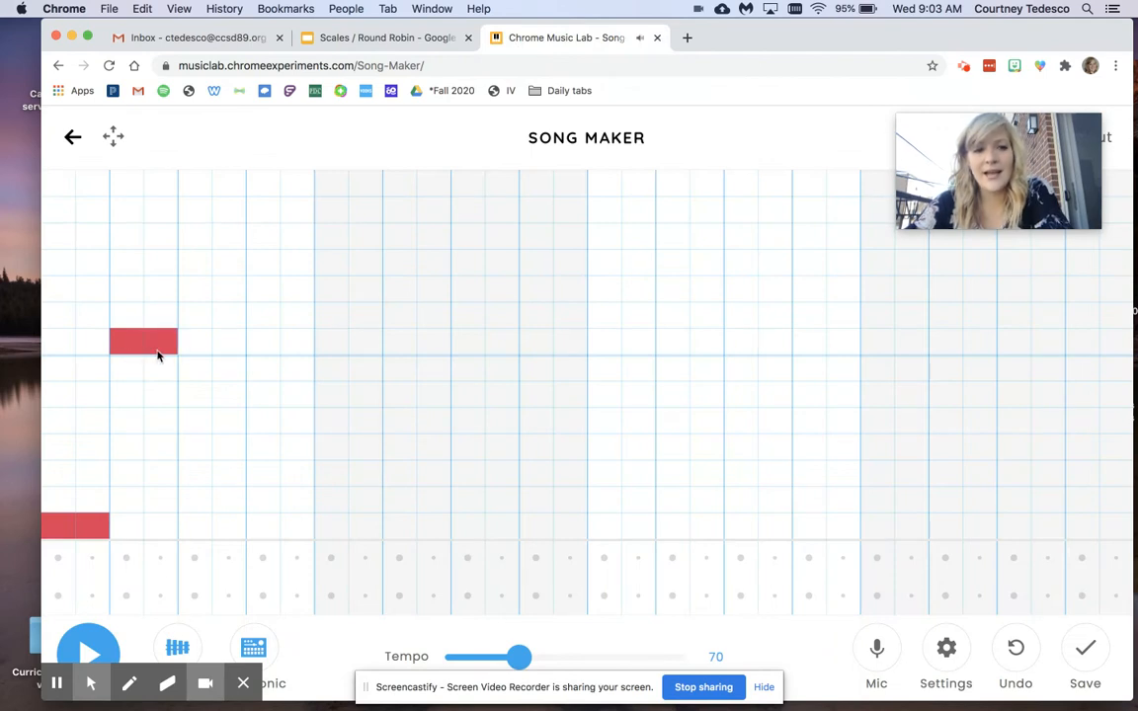
click(160, 344)
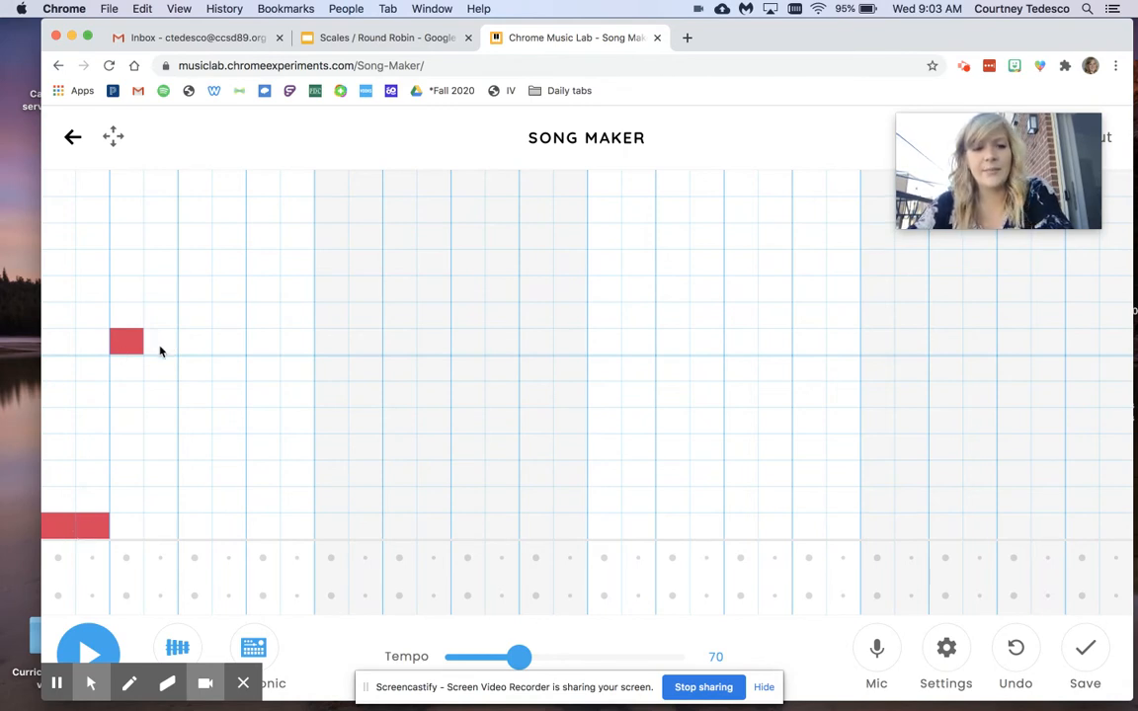
Complete the first measure with two low C eighth notes on beat 3 and a high C on beat 4.
mouse_move(70, 662)
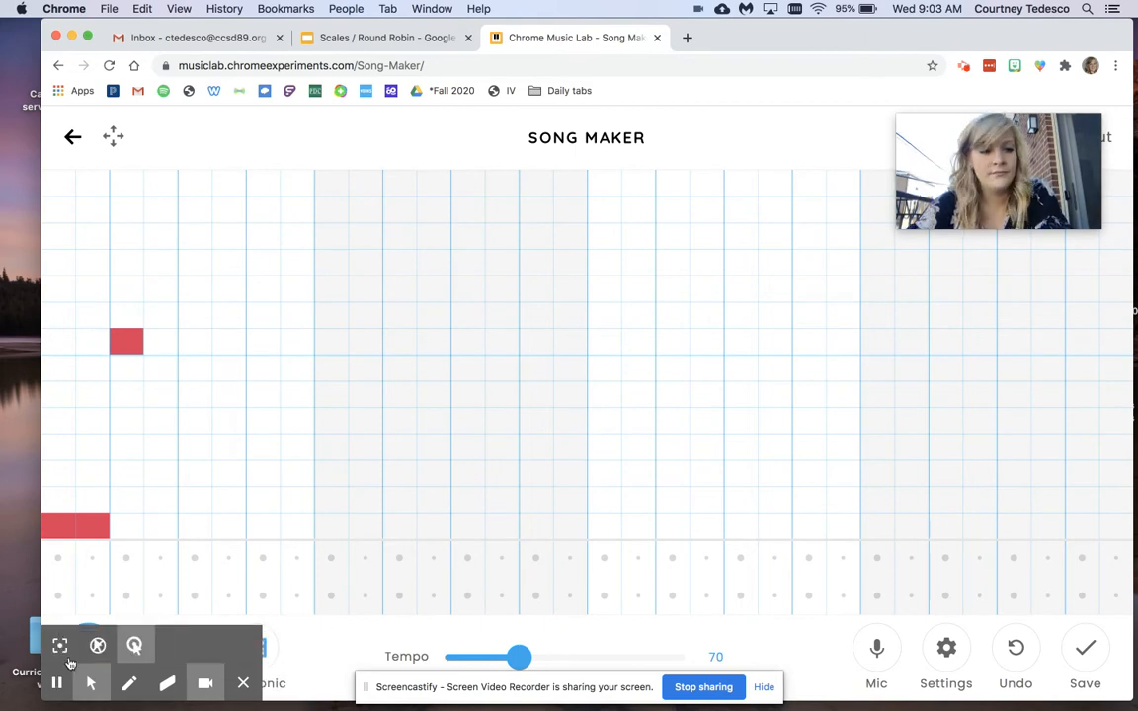
click(192, 527)
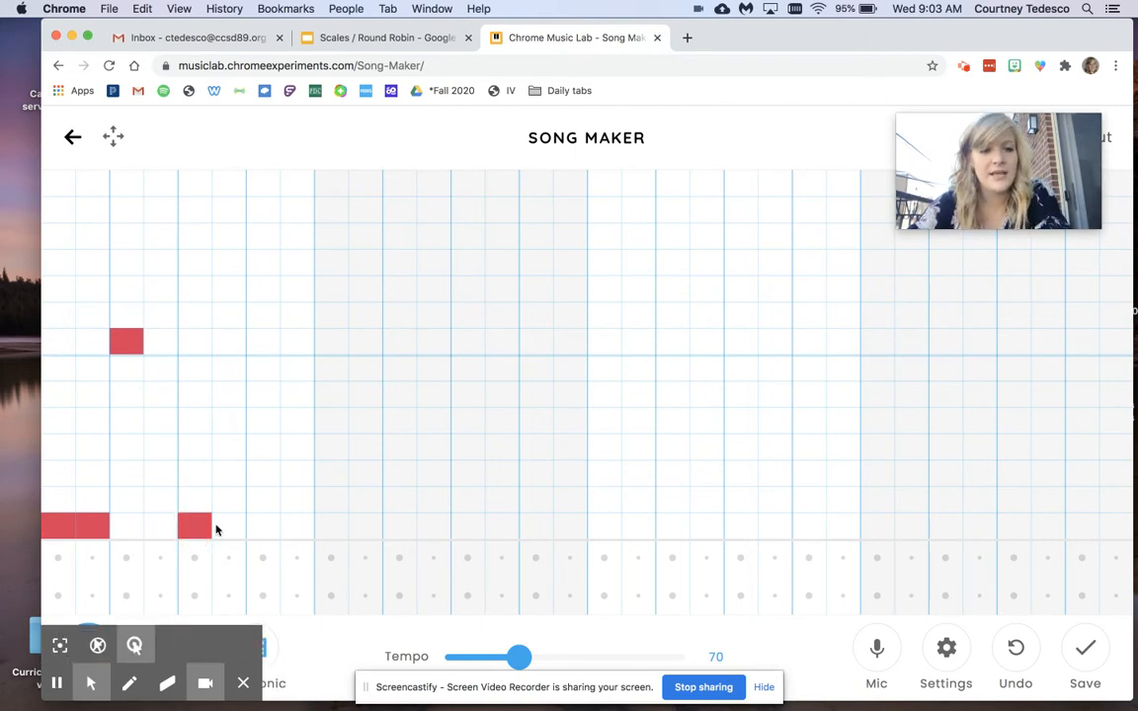
click(262, 342)
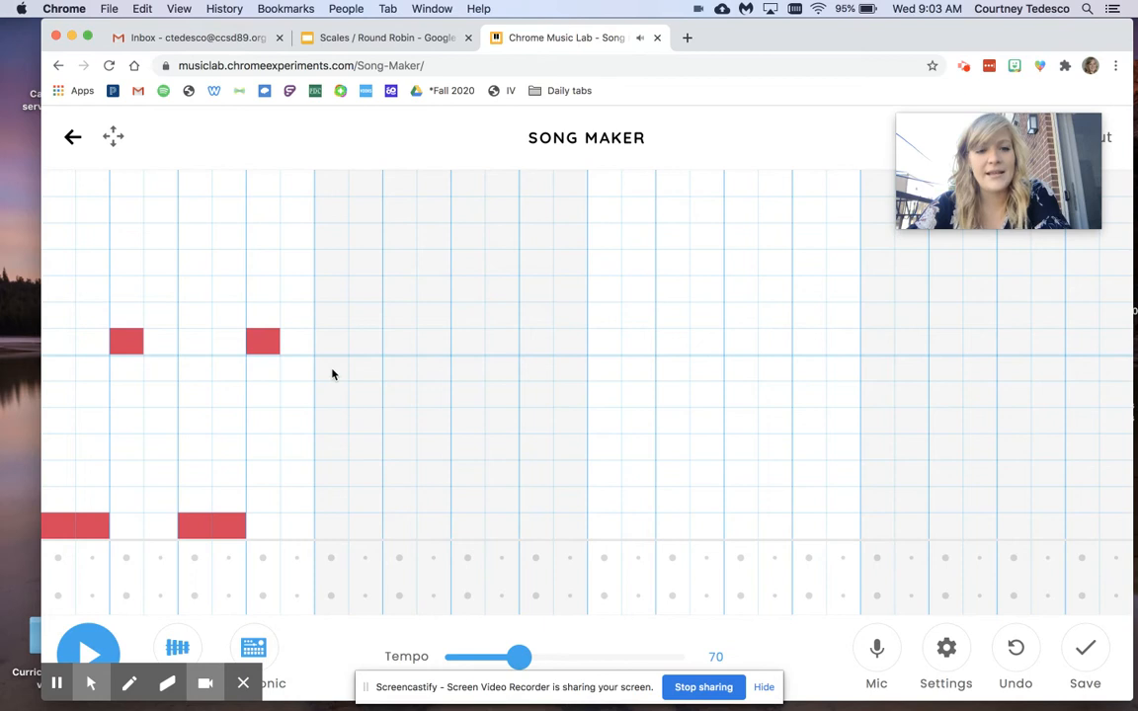
Fill the second measure with the consecutive notes B, A, G, F, E, F, G, leaving its last square empty.
click(362, 399)
click(396, 426)
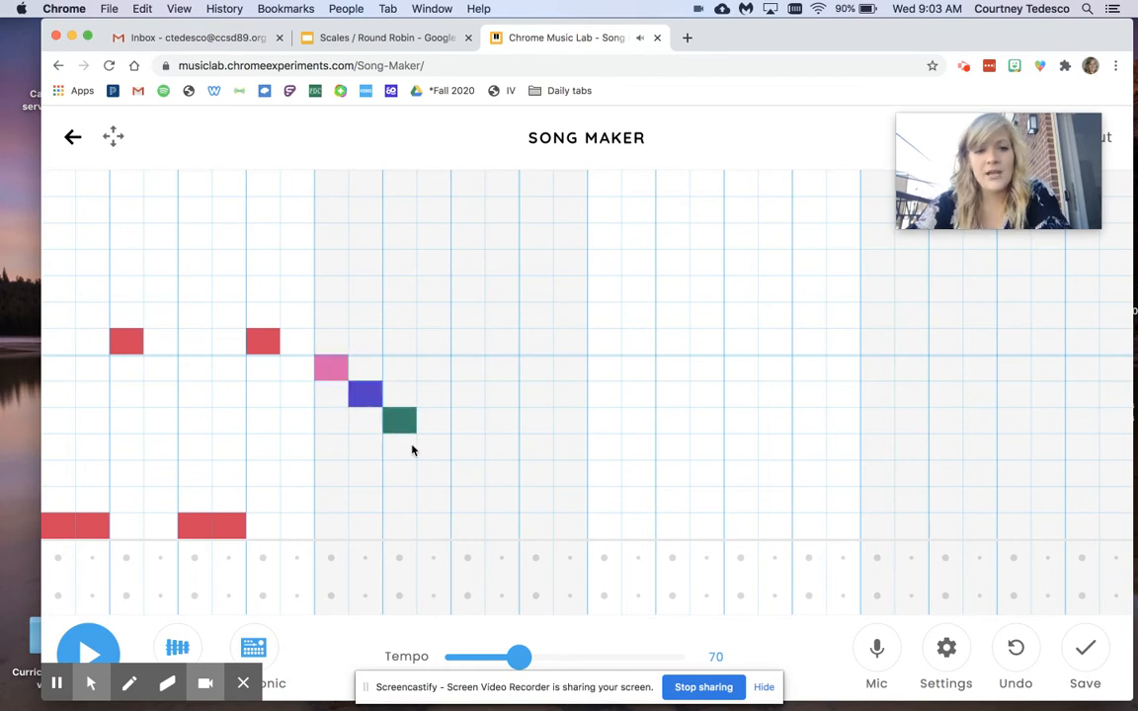
click(467, 473)
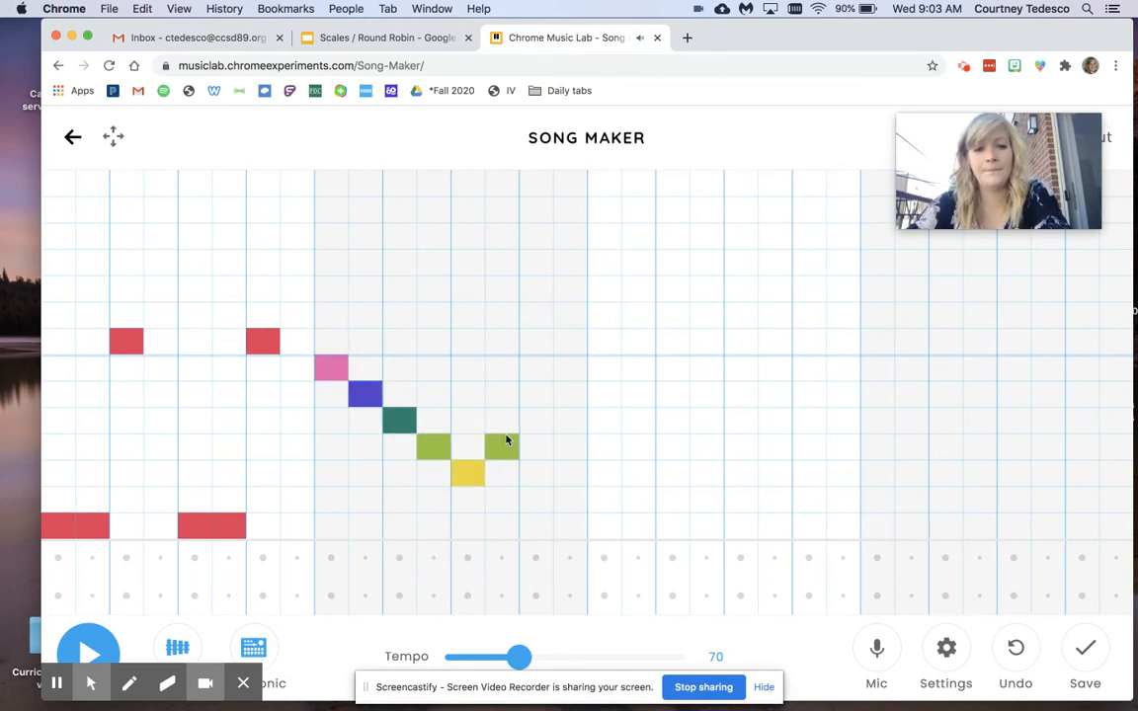
click(534, 423)
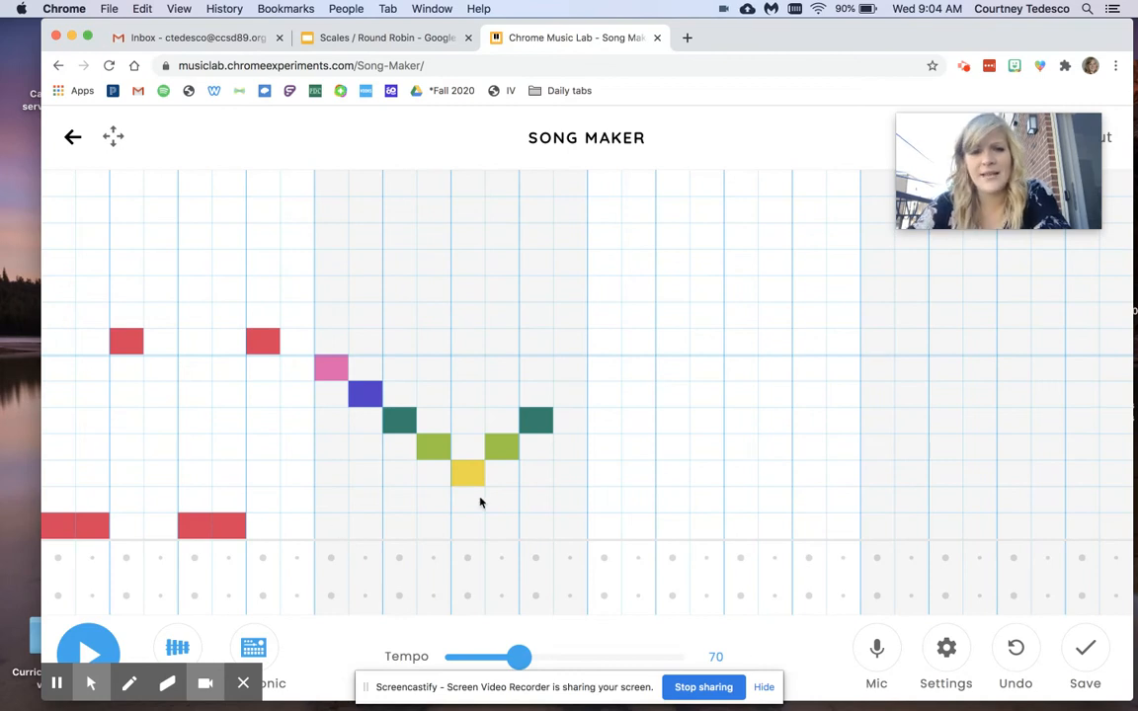
Fill the third measure with two low Cs and a high C, repeated twice in the same rhythm as measure one.
click(605, 525)
click(640, 526)
click(673, 342)
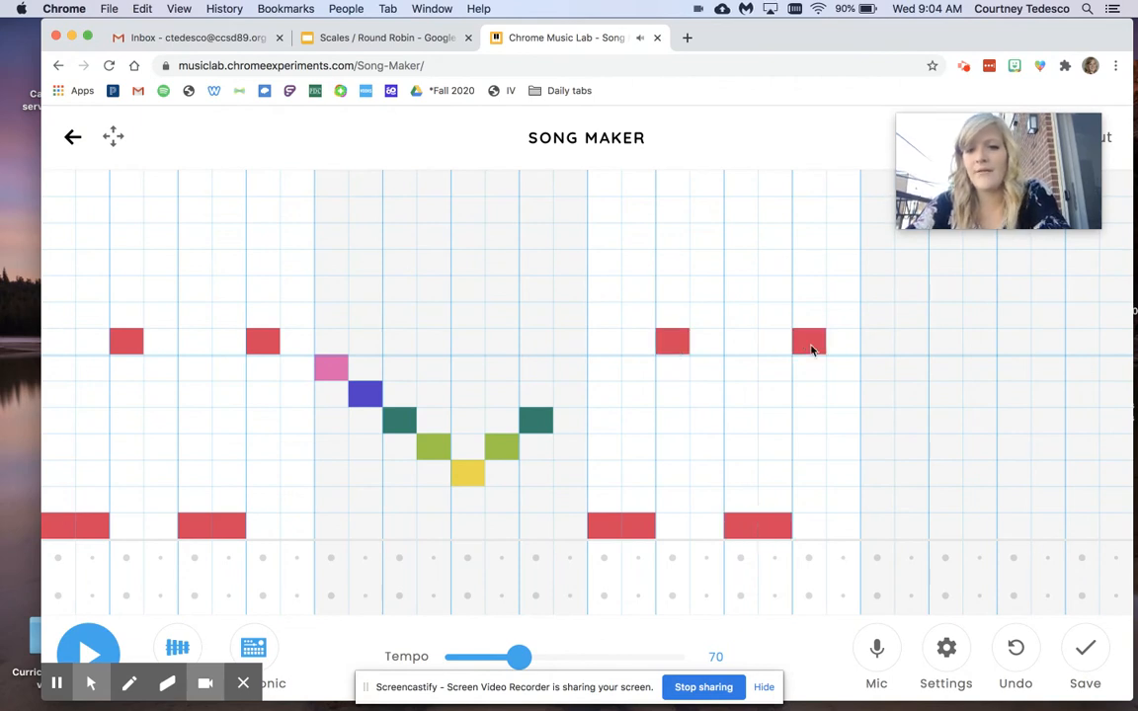
Fill the fourth measure with the consecutive descending notes B, A, G, F, E, D, C.
click(877, 367)
click(910, 393)
click(946, 420)
click(979, 447)
click(1013, 473)
click(1048, 500)
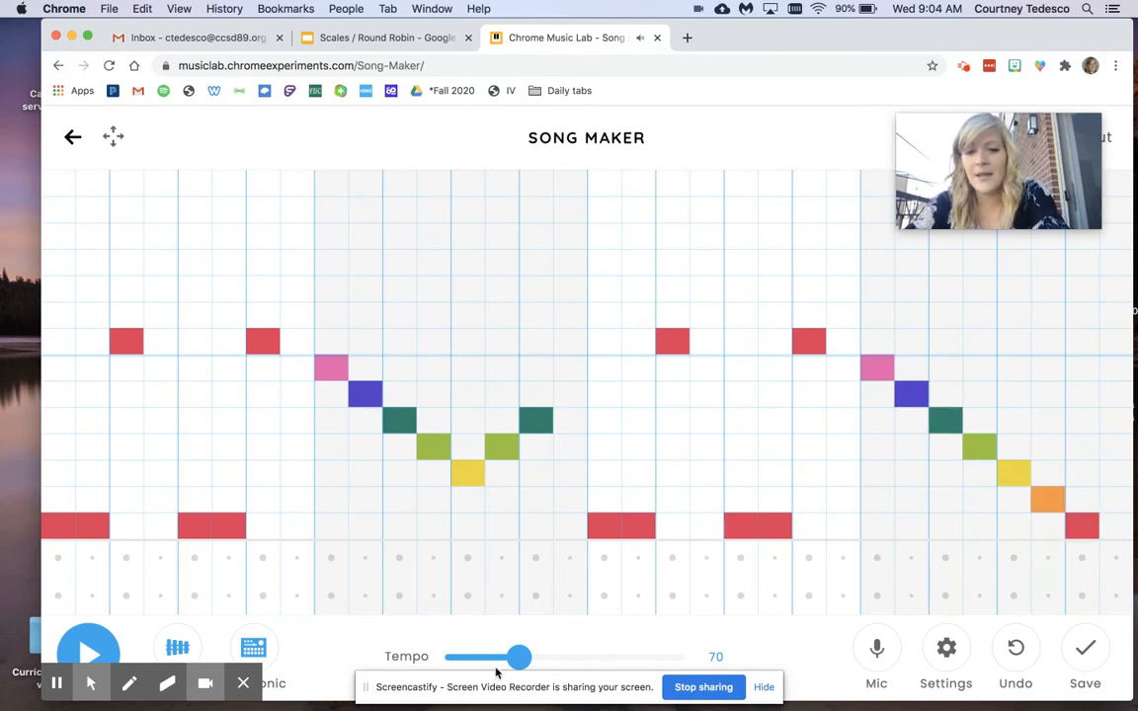
Set the song's tempo to 63 and play the melody through once, stopping it at the end.
drag(509, 659, 519, 661)
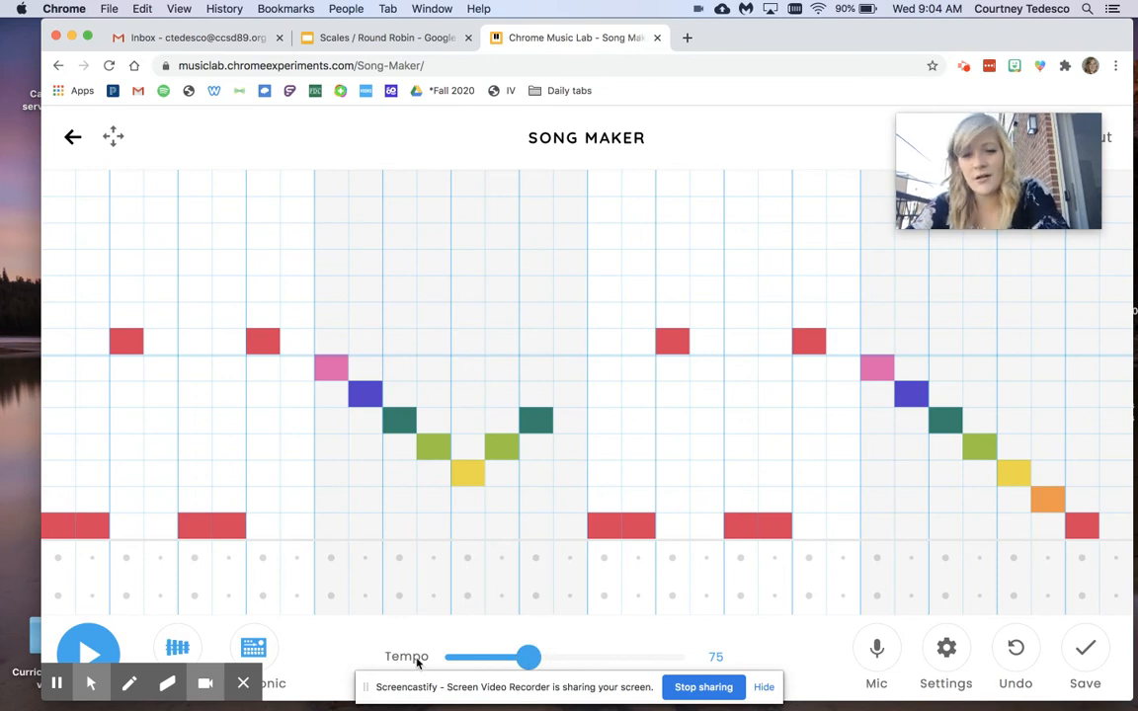
drag(528, 658, 511, 663)
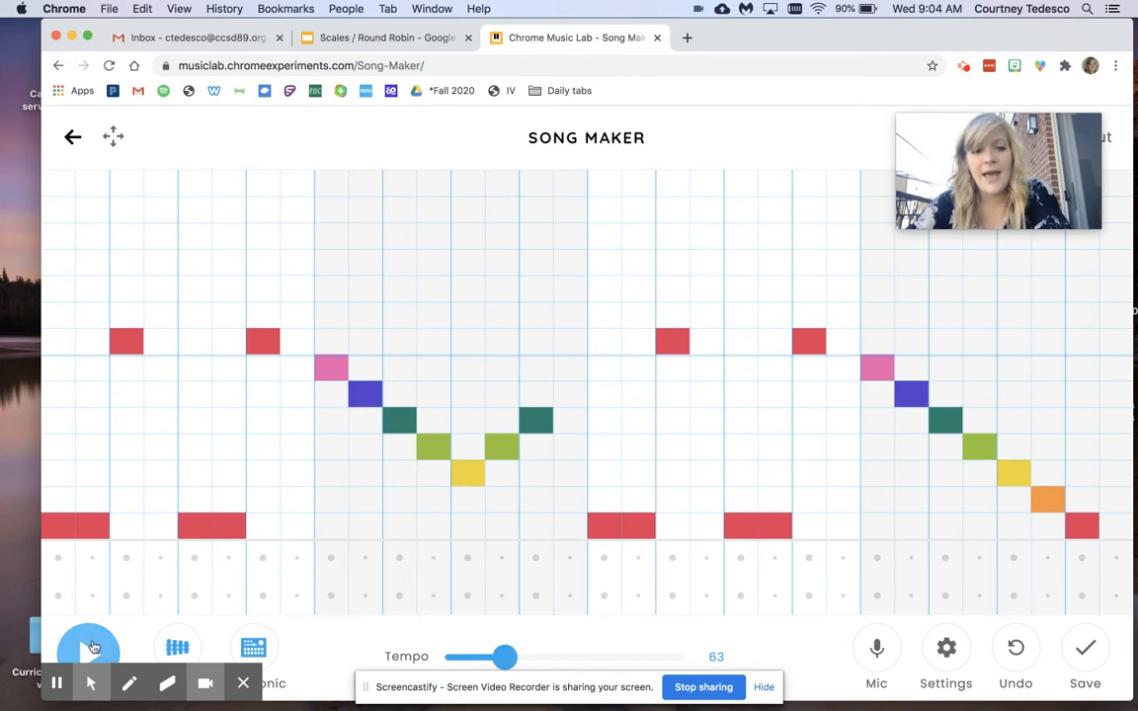
click(91, 654)
key(XF86AudioRaiseVolume)
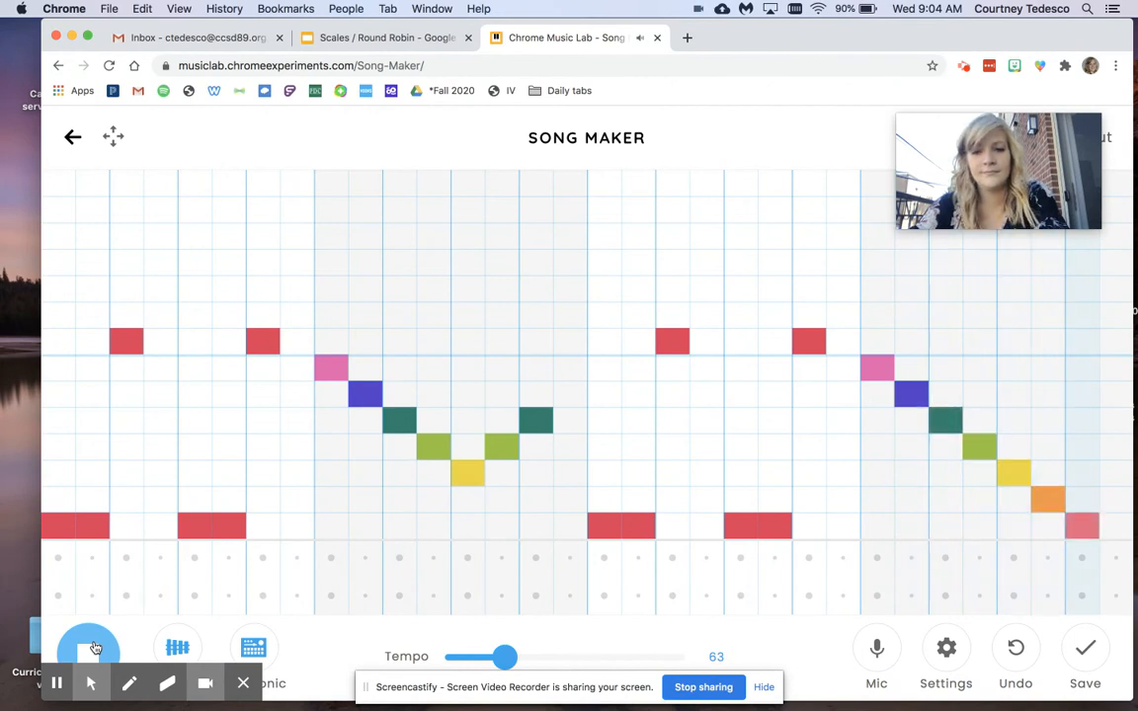
click(90, 649)
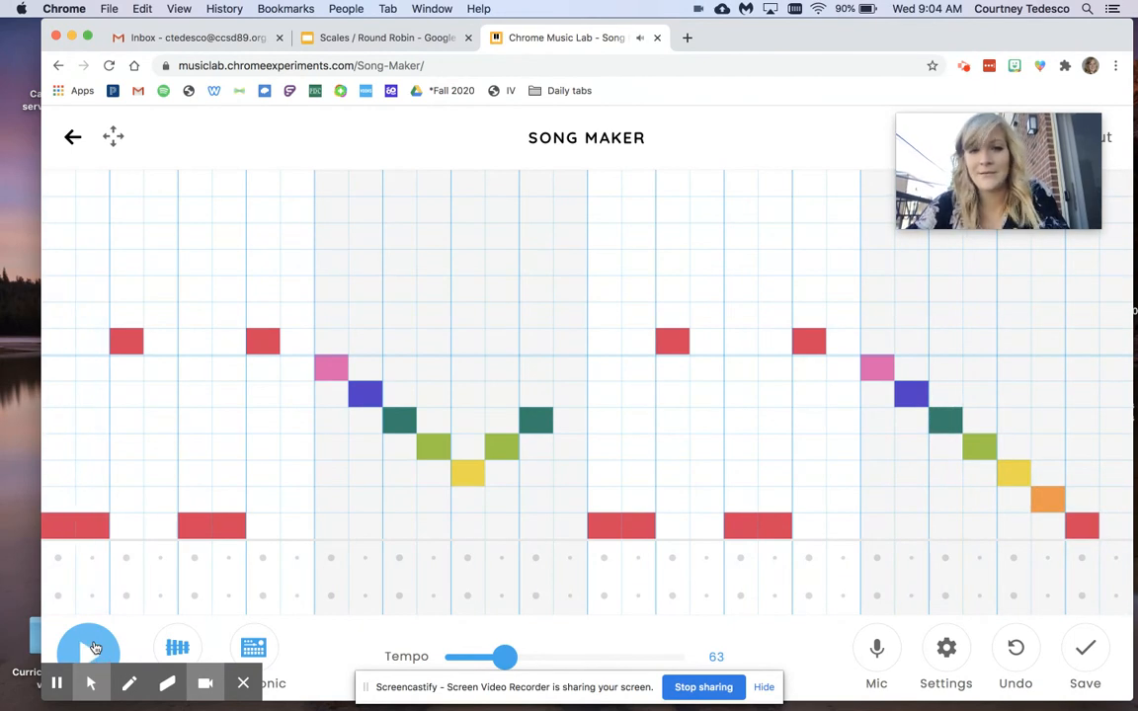
Save the song and copy its share link.
click(1087, 662)
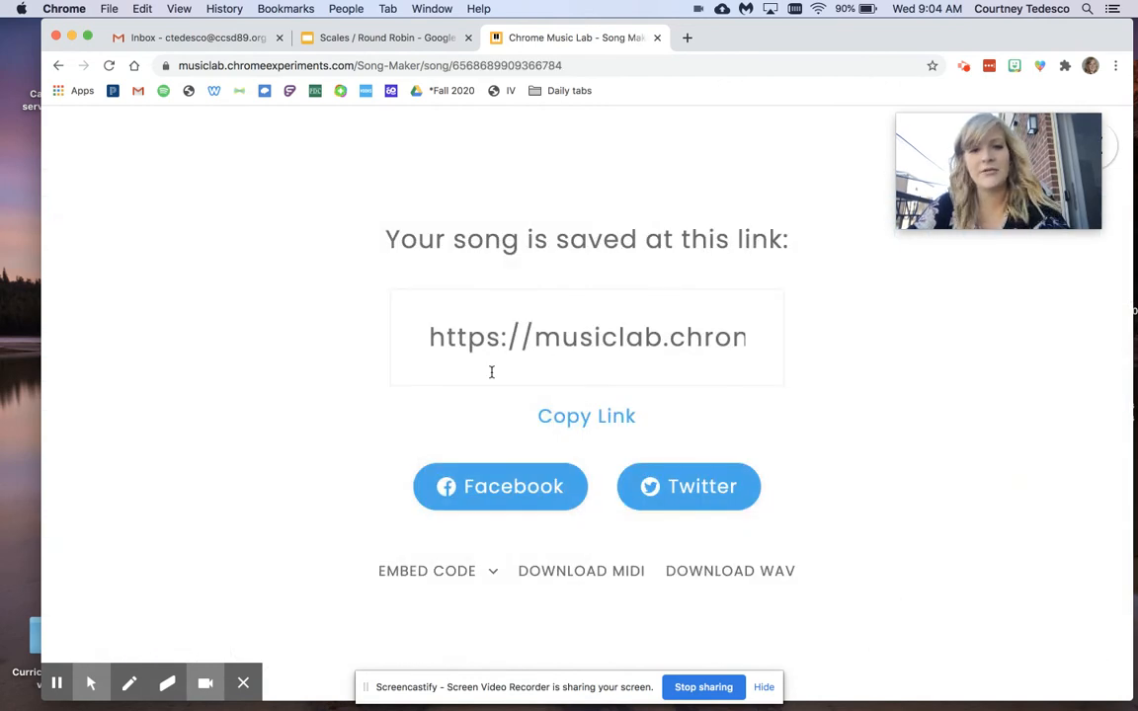
click(583, 414)
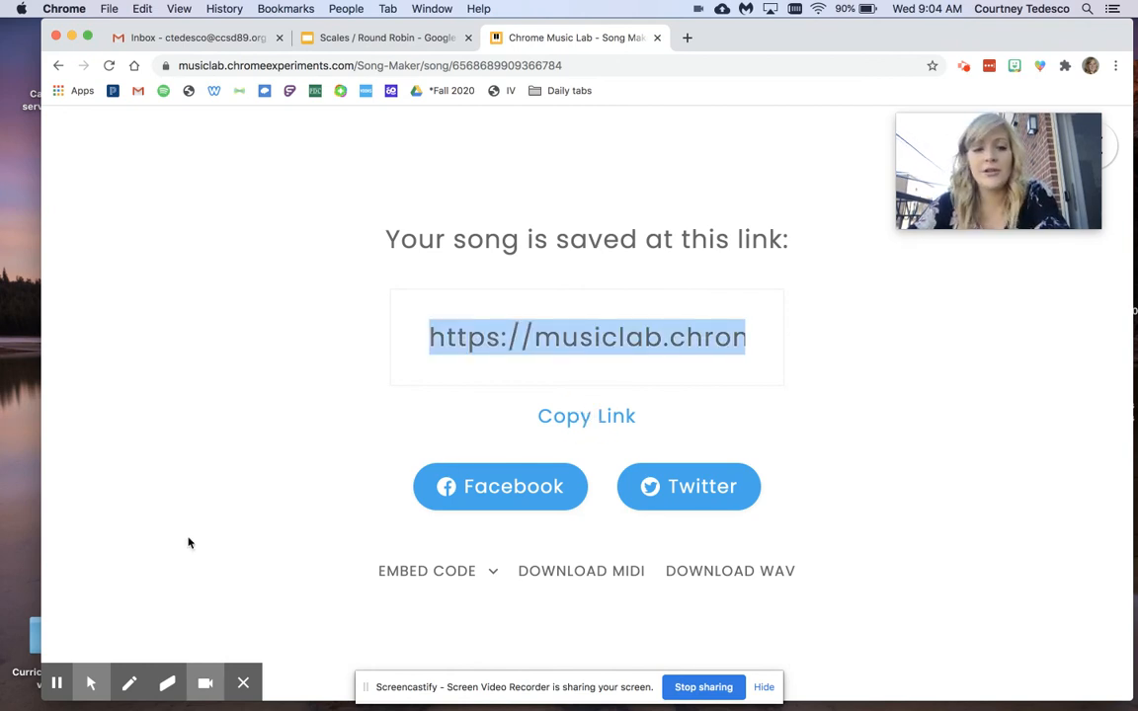
mouse_move(85, 683)
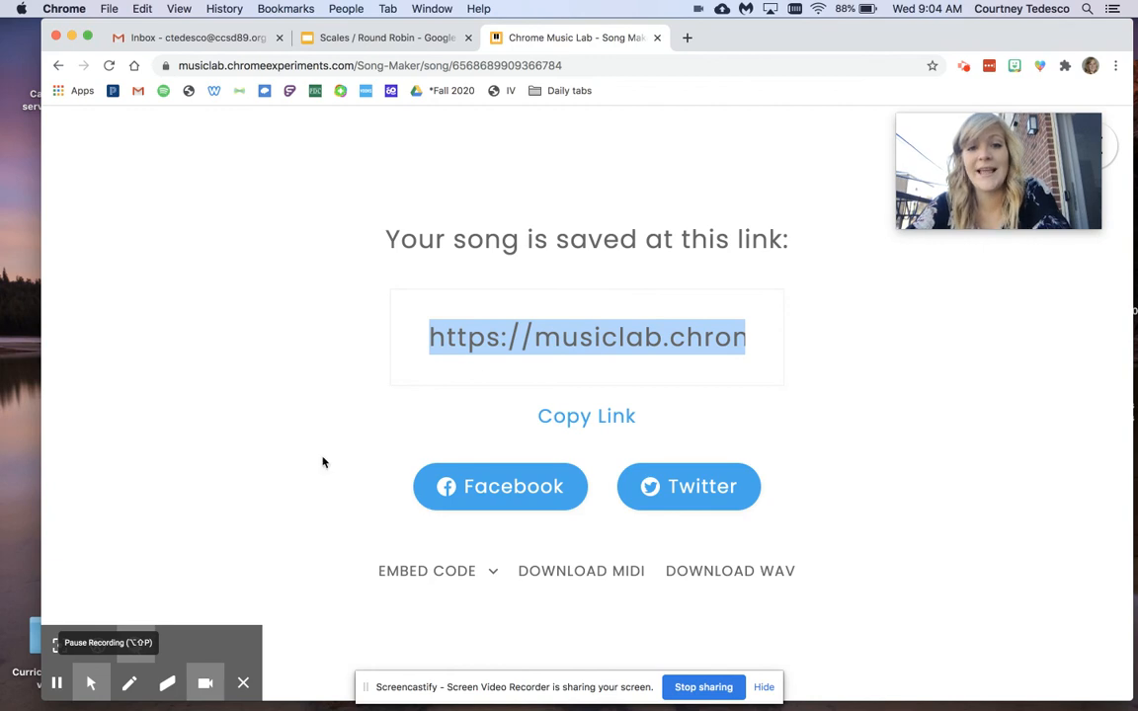